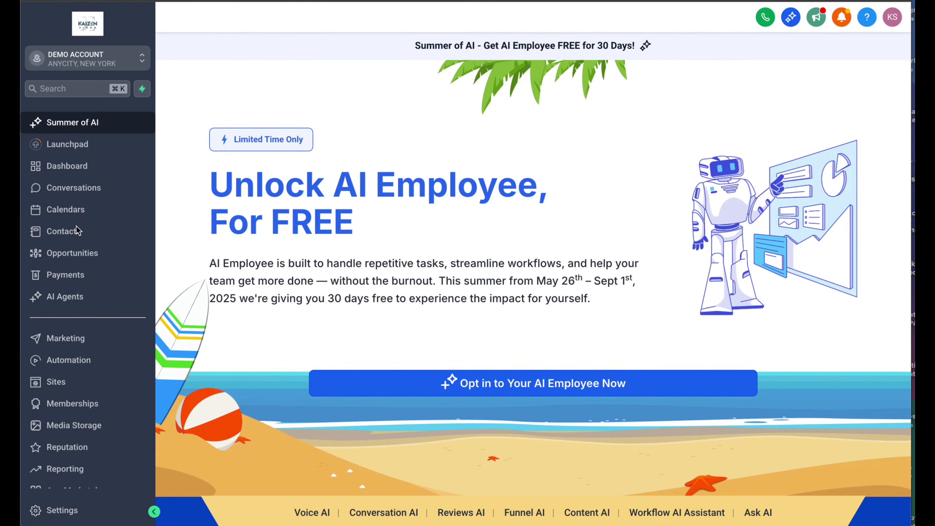
# Step: Start a new import from the contacts list for the Contacts object and continue to the file upload stage
pyautogui.click(67, 235)
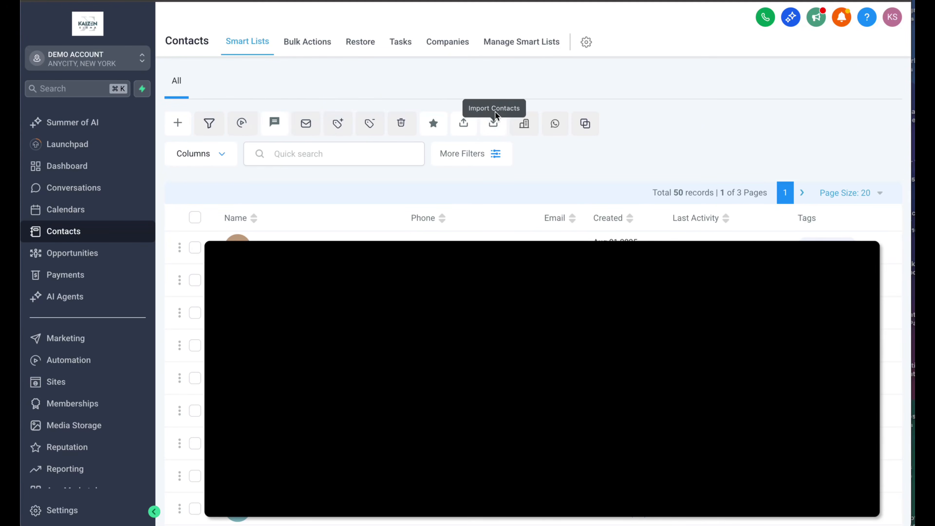
pyautogui.click(492, 128)
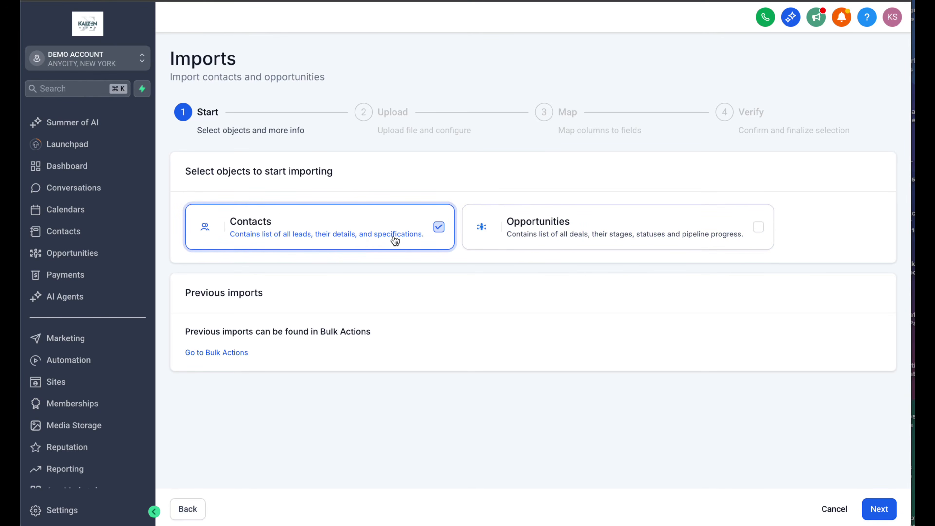
pyautogui.click(879, 509)
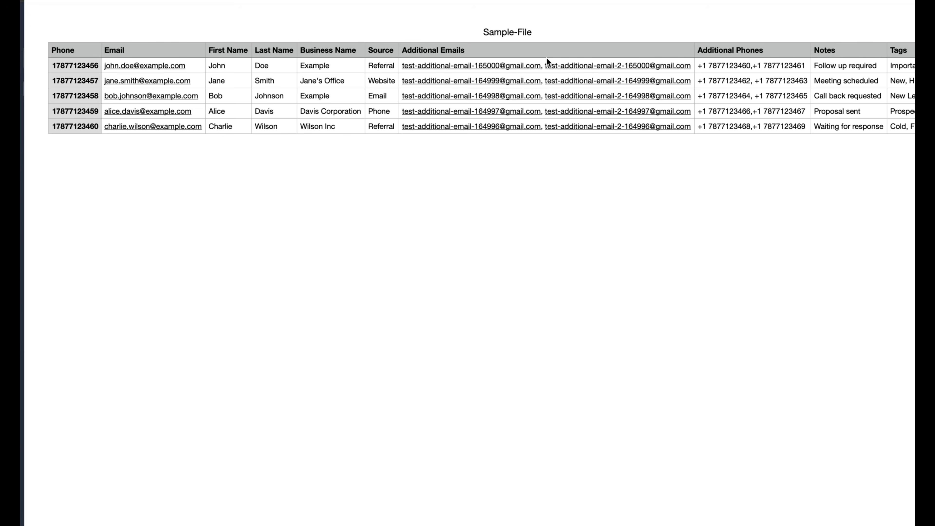
# Step: Examine the columns of the Sample-File spreadsheet, from Phone through to Tags
pyautogui.hscroll(5, 694, 55)
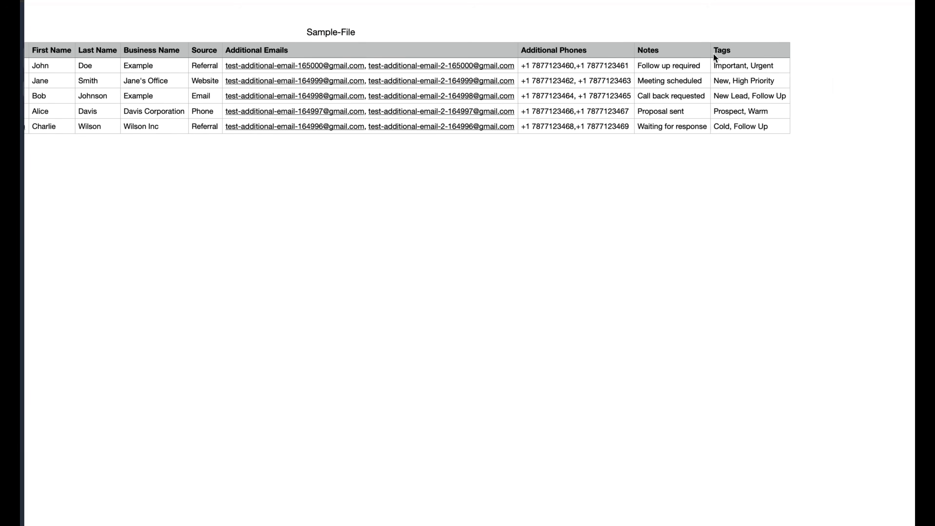
pyautogui.hscroll(-5, 622, 56)
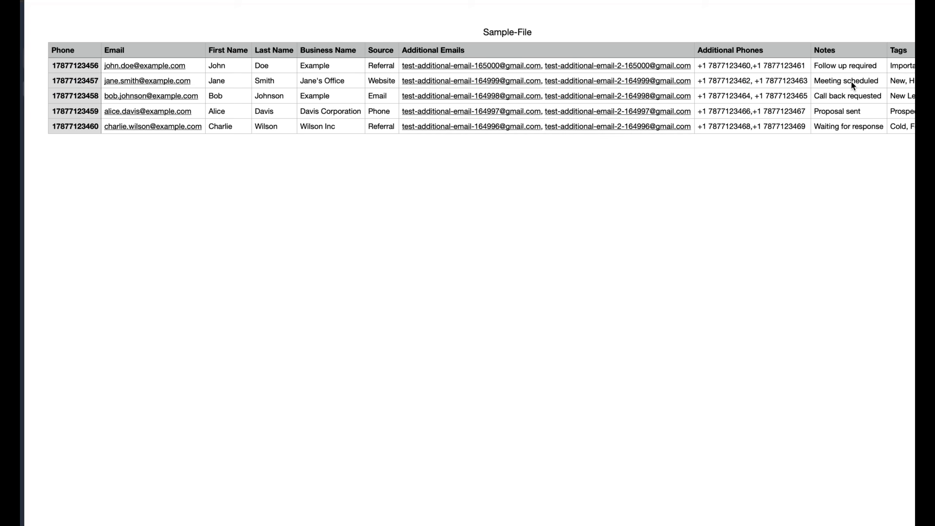
pyautogui.hscroll(1, 603, 95)
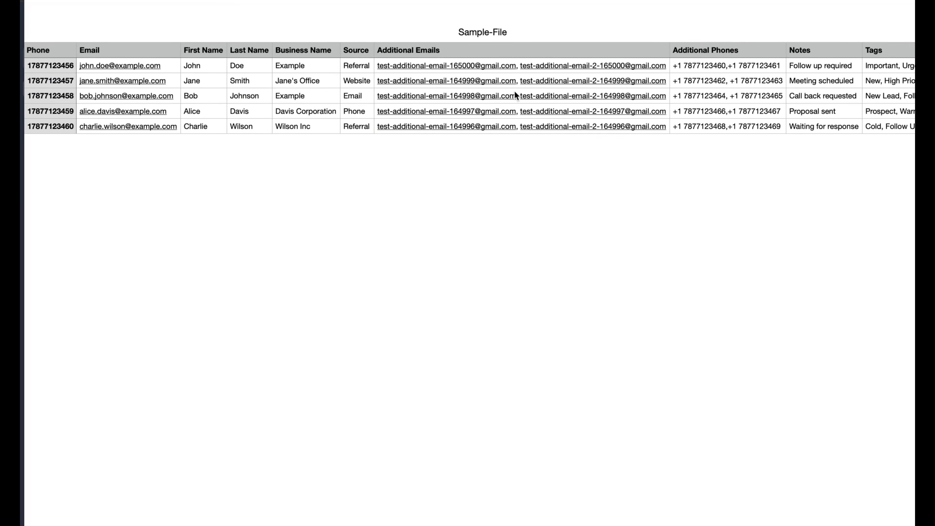
pyautogui.hscroll(1, 515, 91)
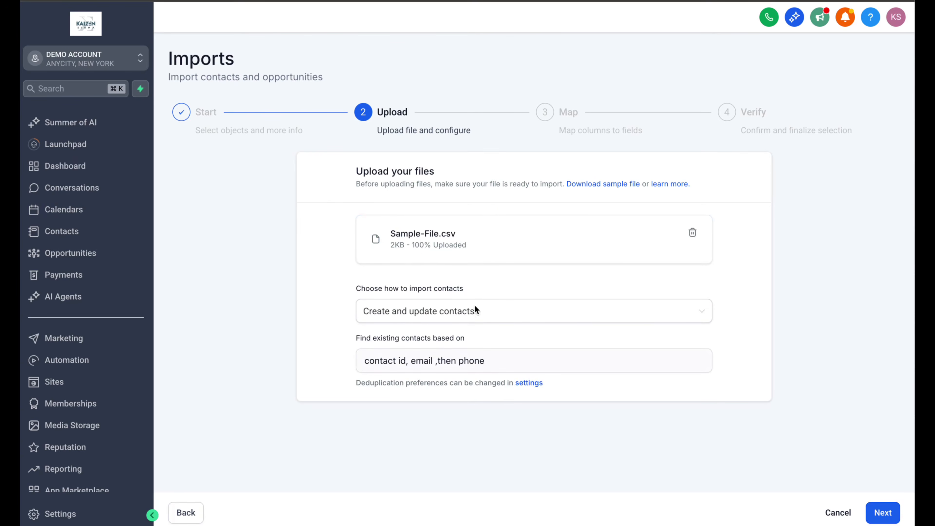
# Step: Set the Sample-File.csv import to Create and update contacts and continue to column mapping
pyautogui.click(444, 311)
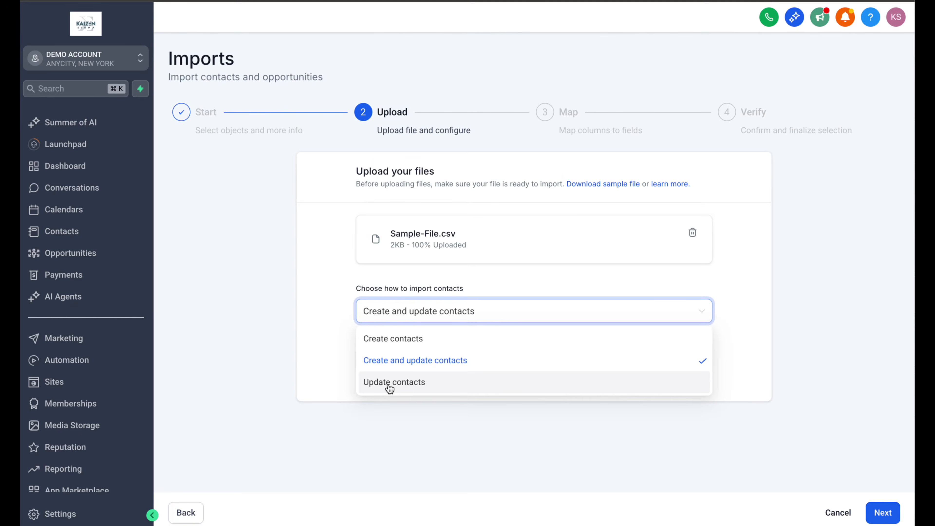
pyautogui.click(390, 369)
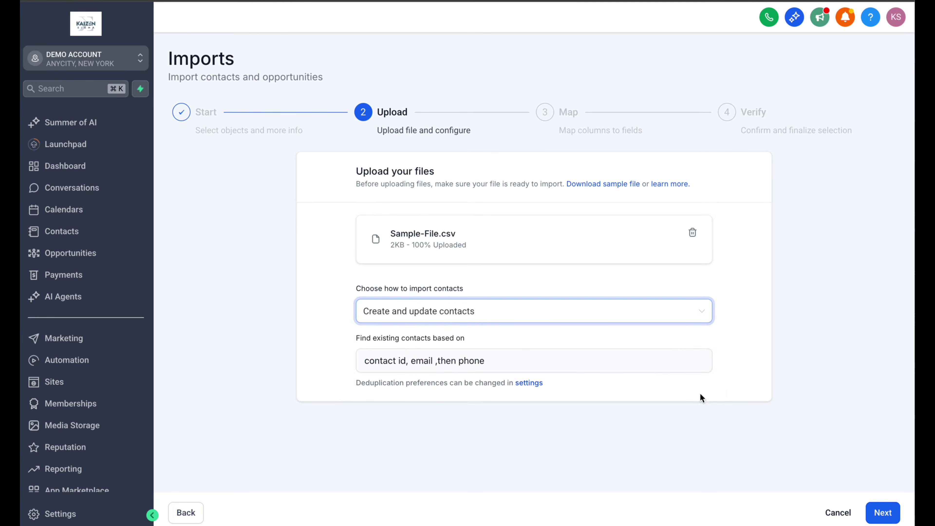
pyautogui.click(883, 515)
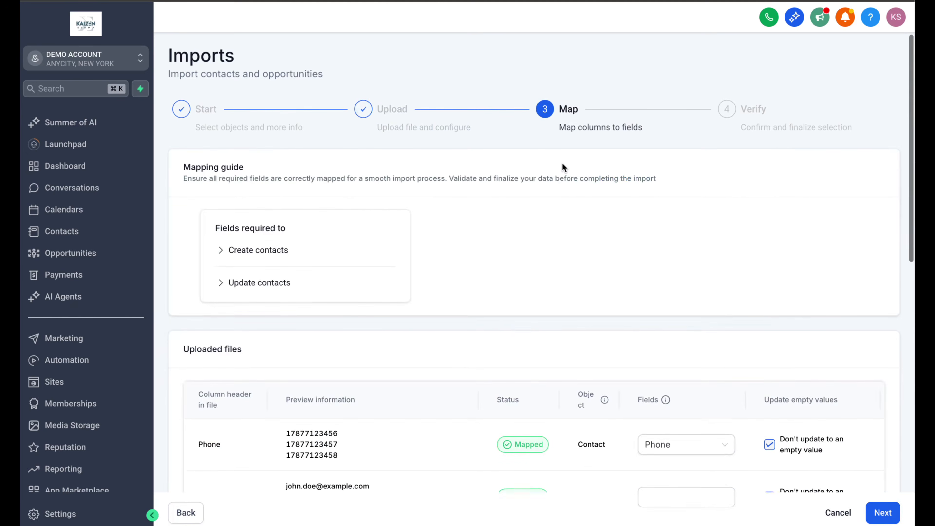
# Step: Clear the Phone column's field mapping and map it to the Phone field again
pyautogui.scroll(-10, 563, 165)
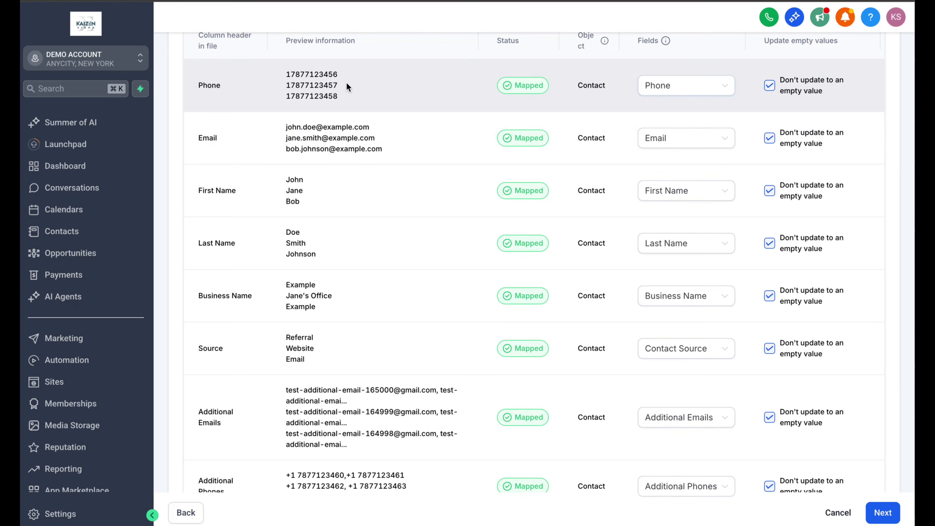
pyautogui.click(722, 86)
pyautogui.click(691, 95)
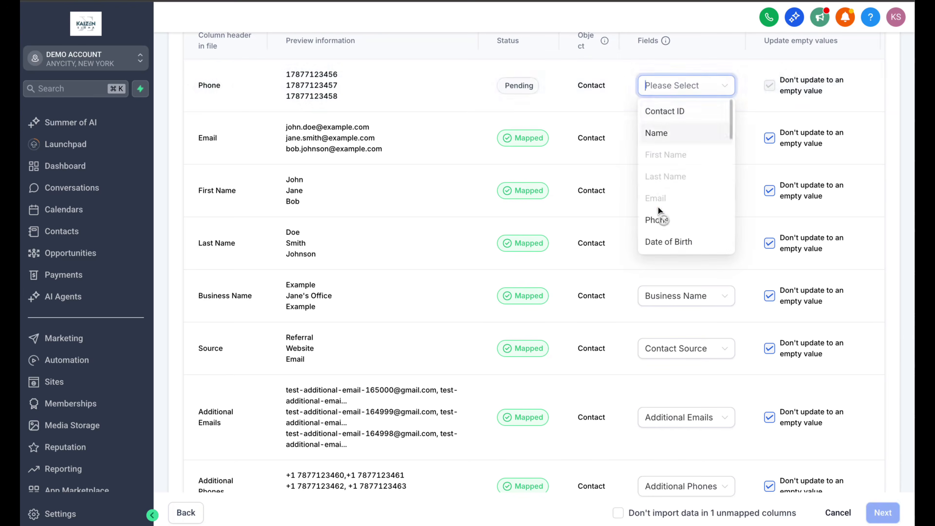
pyautogui.click(660, 218)
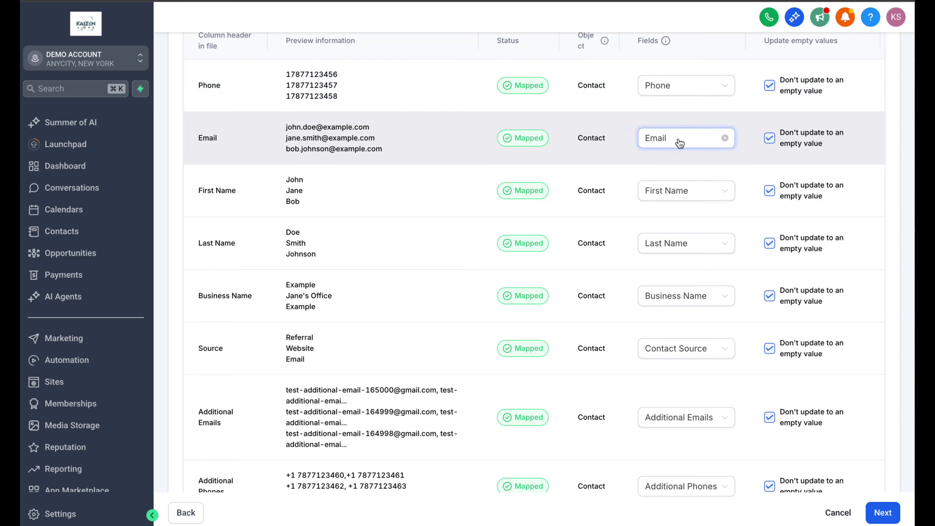
# Step: Clear the Email column's field mapping and choose not to import data in unmapped columns
pyautogui.click(715, 140)
pyautogui.click(603, 133)
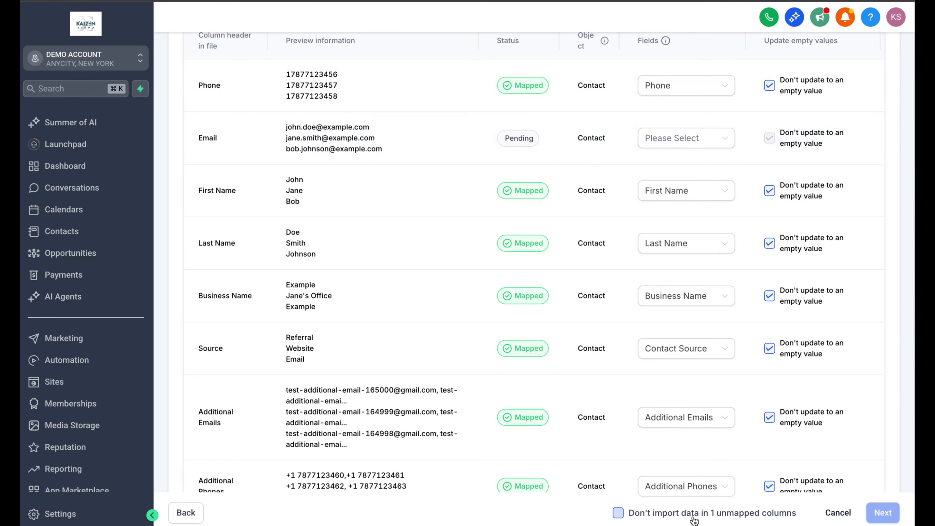
pyautogui.click(619, 514)
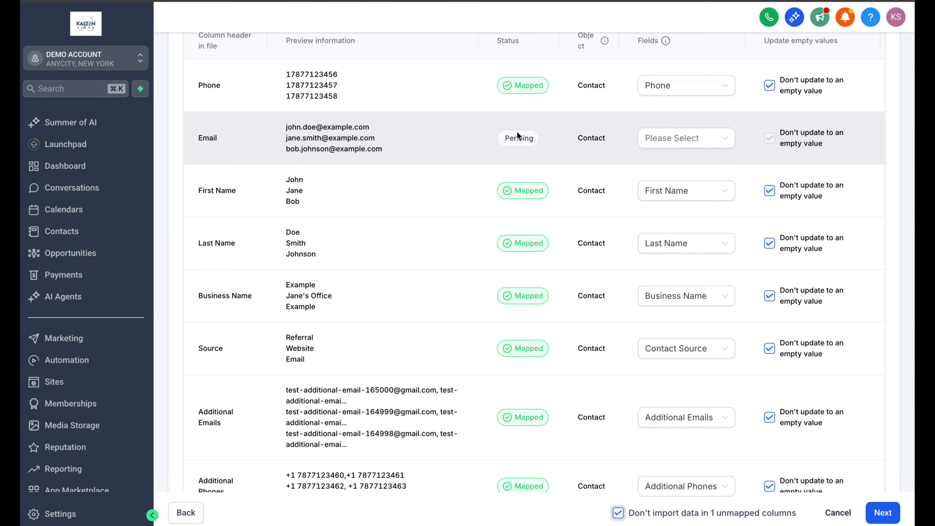
# Step: Clear the field mapping of the Additional Emails column
pyautogui.scroll(-4, 540, 208)
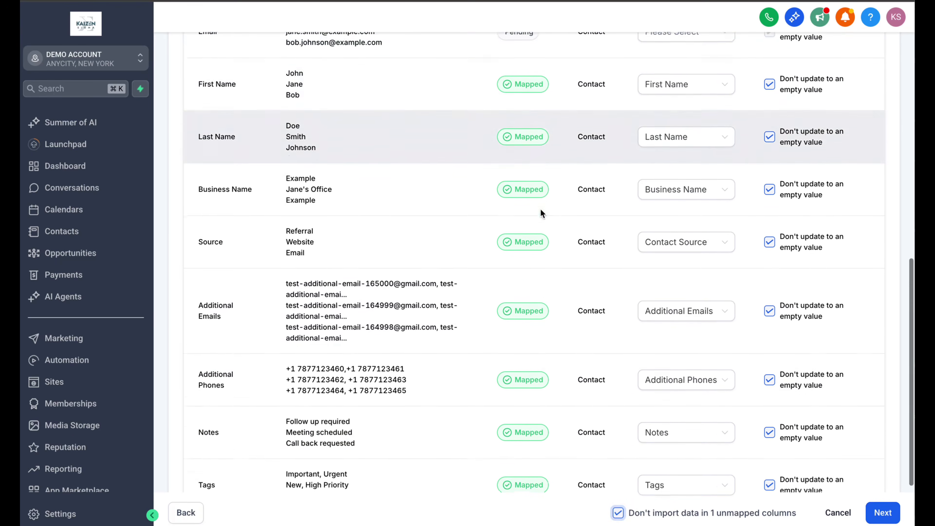
pyautogui.scroll(10, 494, 289)
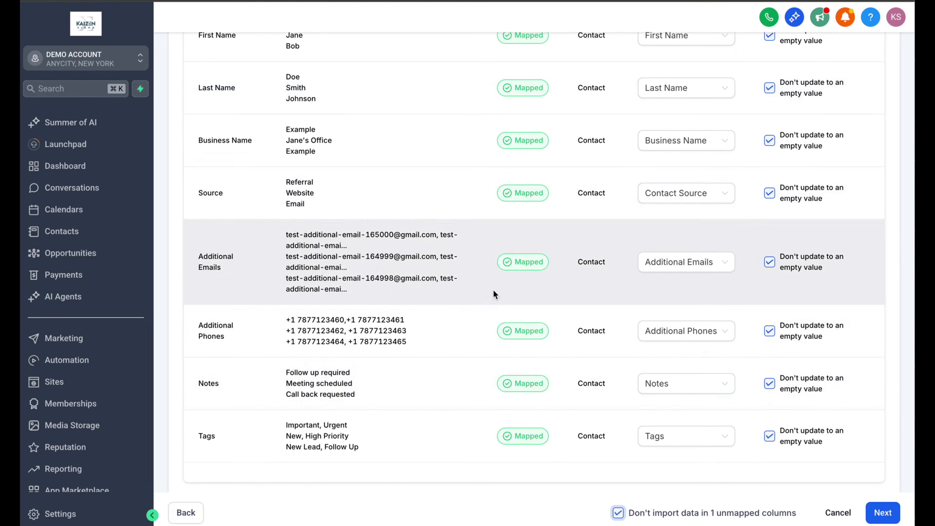
pyautogui.scroll(-9, 494, 288)
pyautogui.scroll(-2, 494, 288)
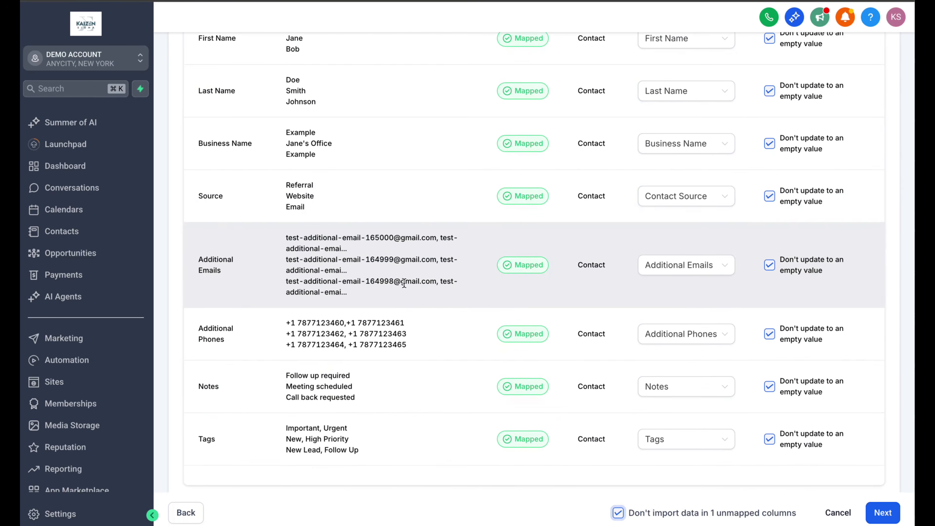
pyautogui.click(725, 265)
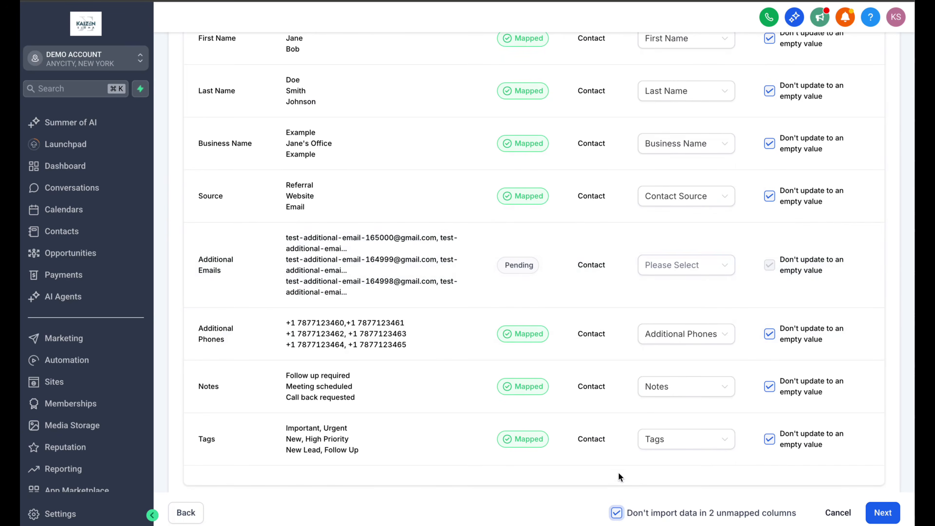
# Step: Map the Email column to the Email field again and continue to the import verification stage
pyautogui.scroll(5, 585, 273)
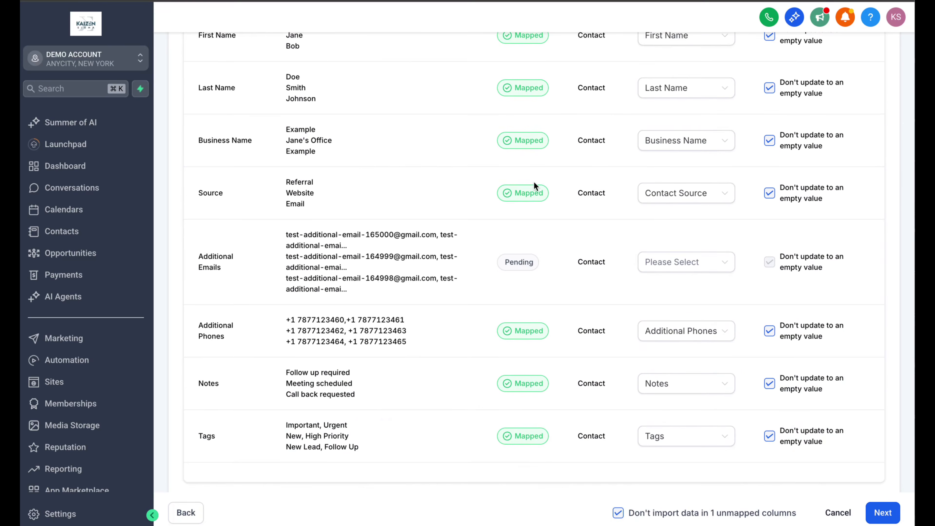
pyautogui.scroll(2, 533, 186)
pyautogui.scroll(-2, 534, 186)
pyautogui.click(892, 515)
pyautogui.click(892, 515)
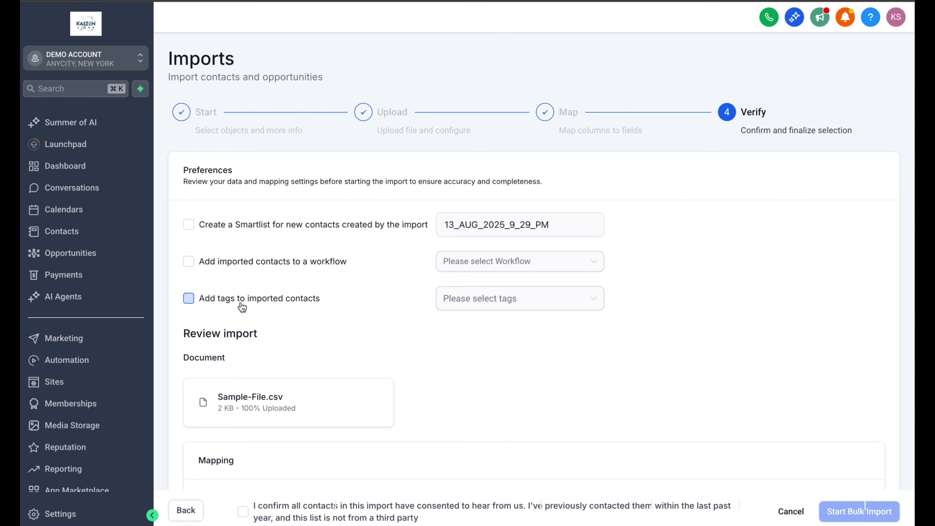
# Step: Review the final column mapping, then confirm the imported contacts' consent and start the bulk import
pyautogui.scroll(-6, 243, 305)
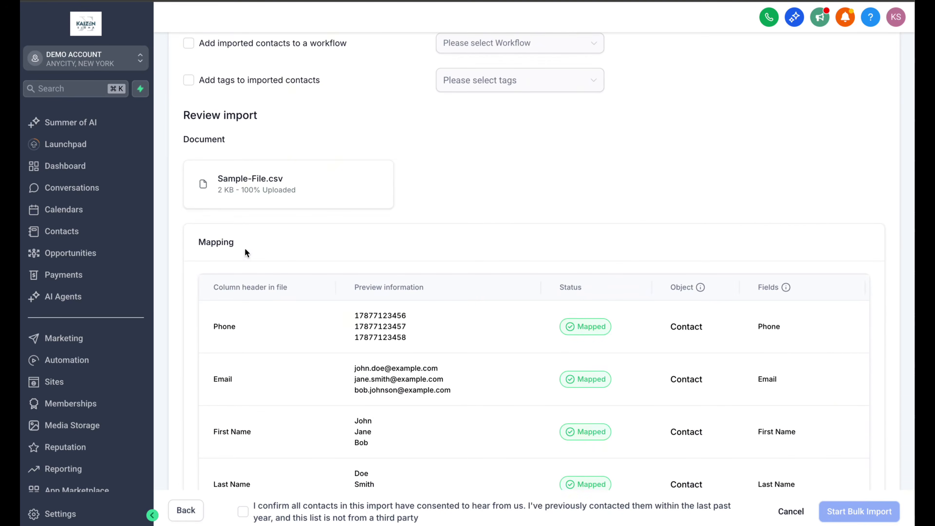
pyautogui.scroll(-9, 273, 267)
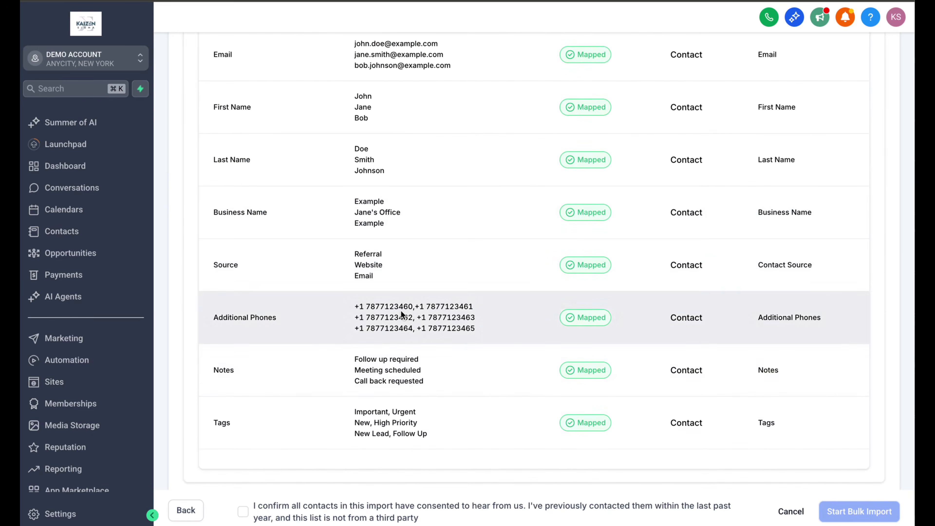
pyautogui.click(244, 512)
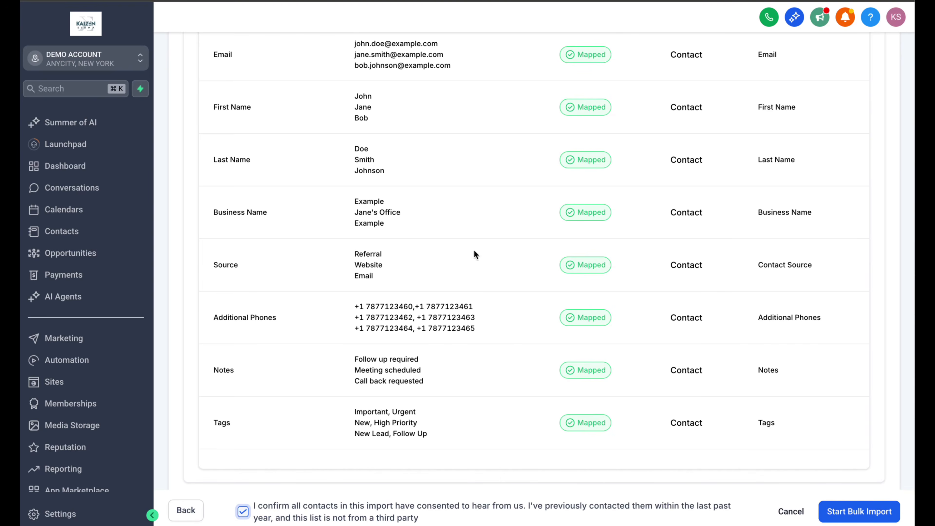
# Step: Open the contacts list and compare the imported contacts' names, phones and emails with the Sample-File spreadsheet
pyautogui.click(121, 231)
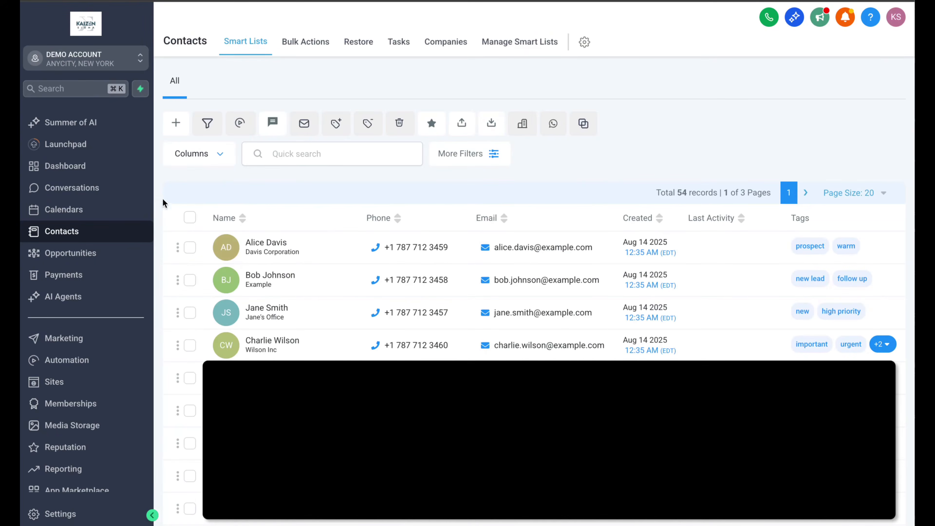
pyautogui.click(103, 234)
pyautogui.press('super+Tab')
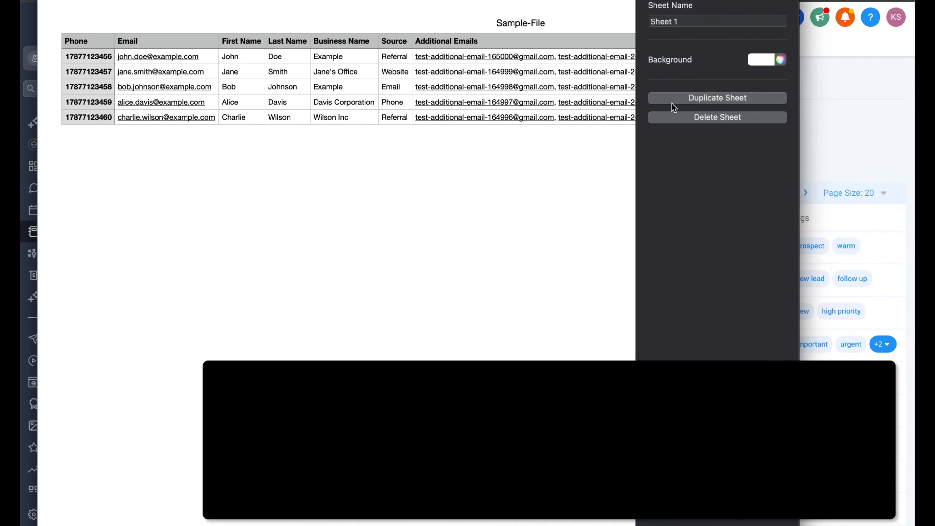
pyautogui.click(834, 90)
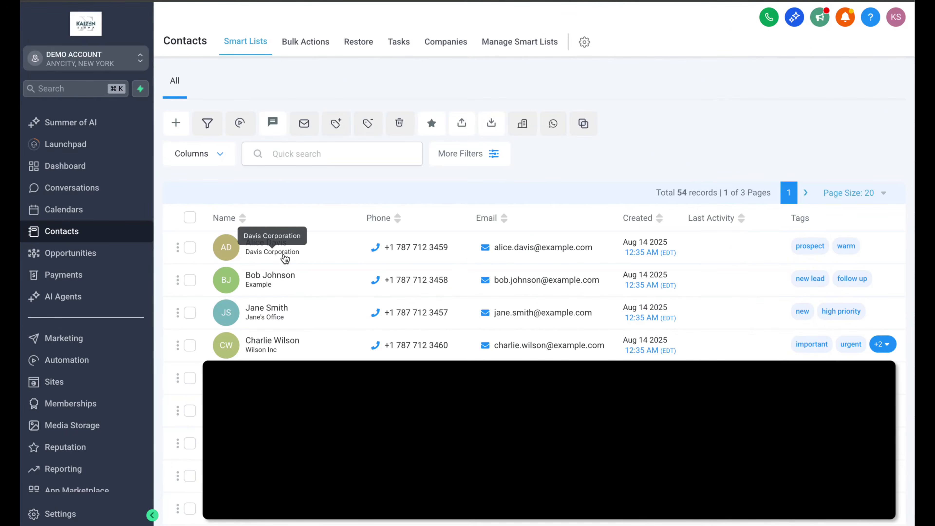
pyautogui.moveTo(549, 256)
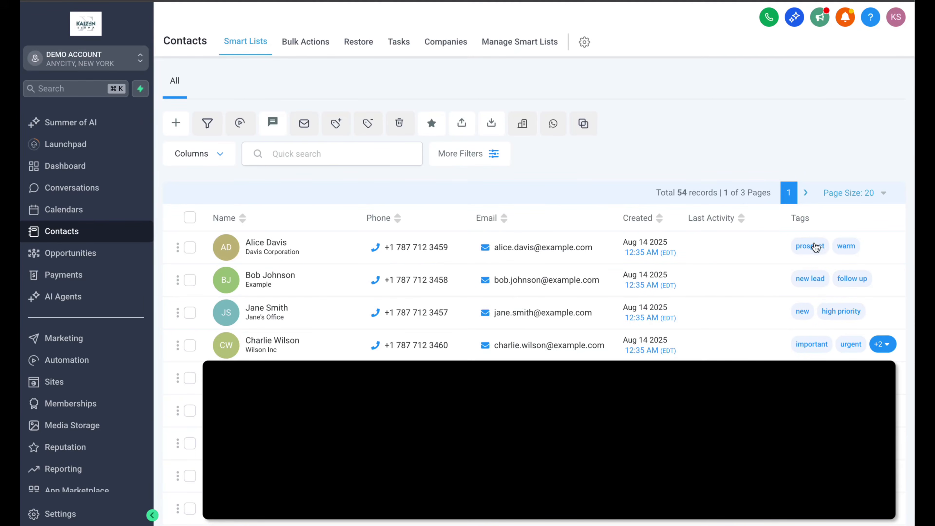
# Step: Compare the Tags column of the Sample-File spreadsheet with the tags on the imported contacts
pyautogui.click(563, 521)
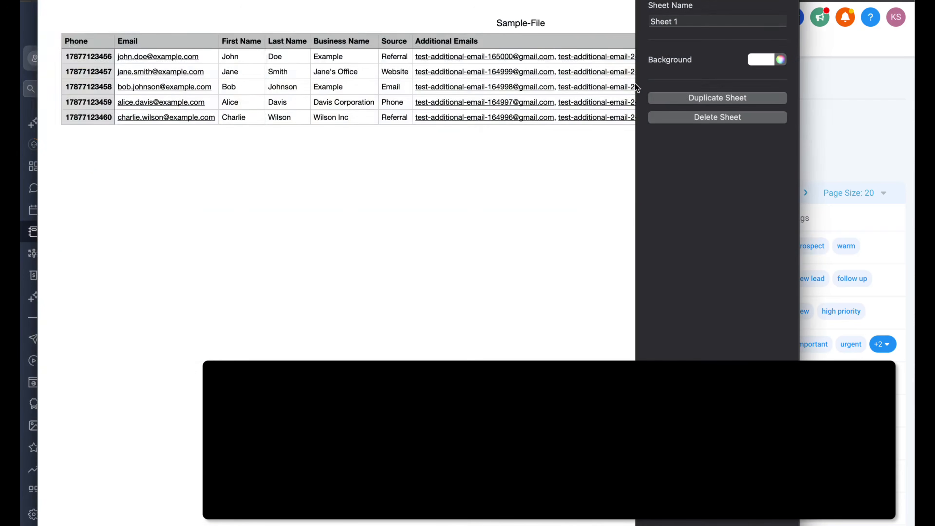
pyautogui.hscroll(10, 543, 55)
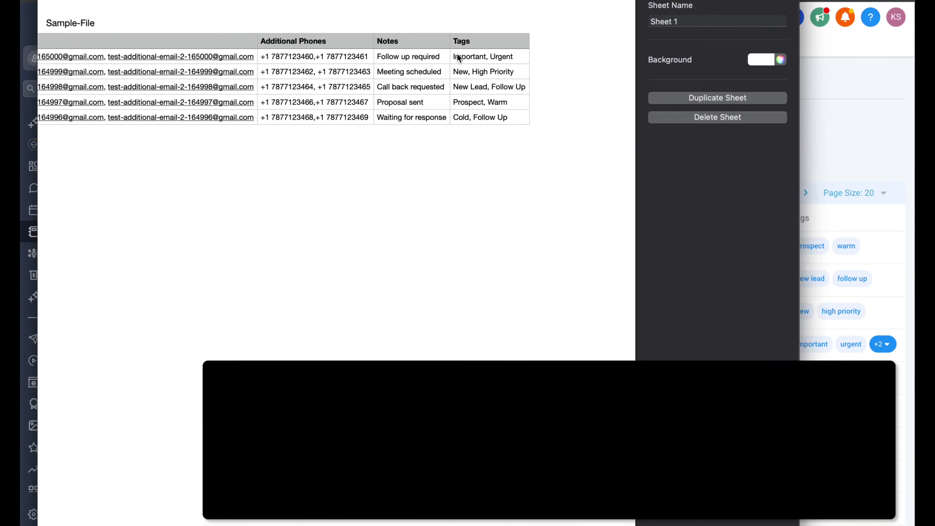
pyautogui.click(458, 59)
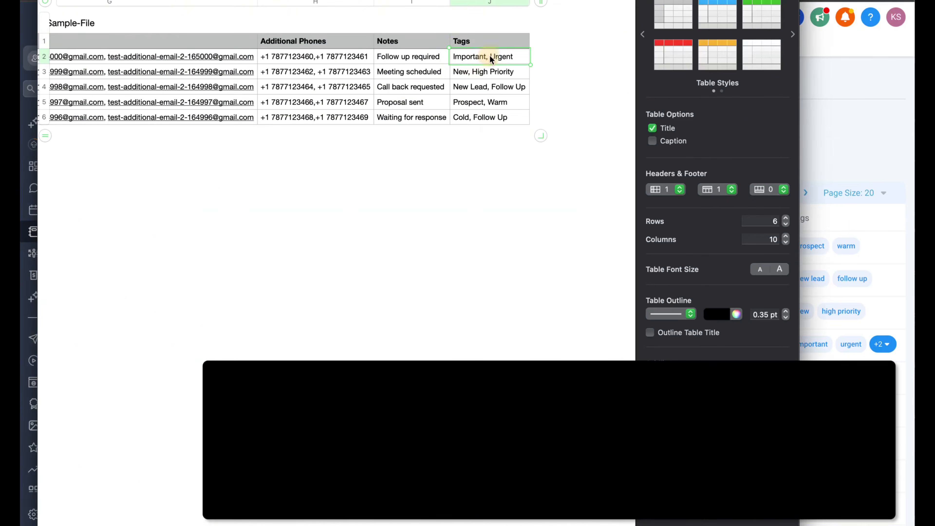
pyautogui.click(494, 72)
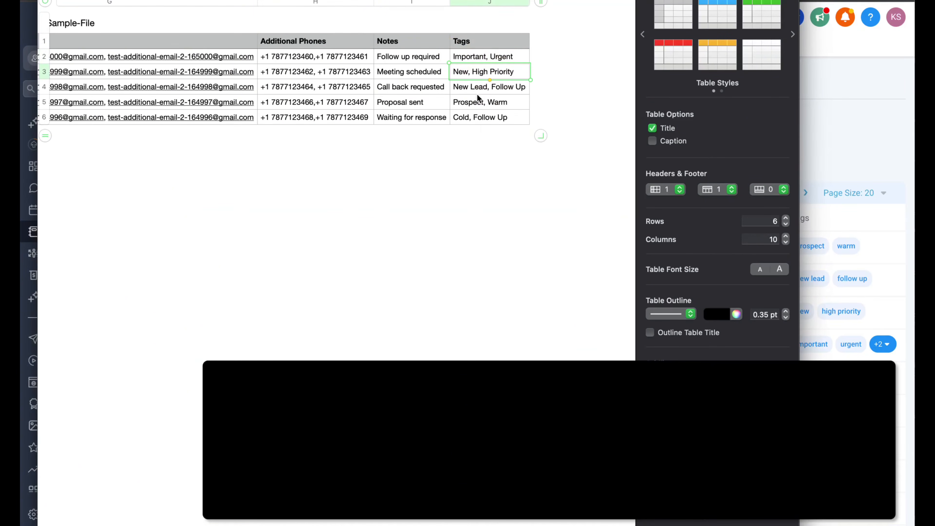
pyautogui.click(875, 231)
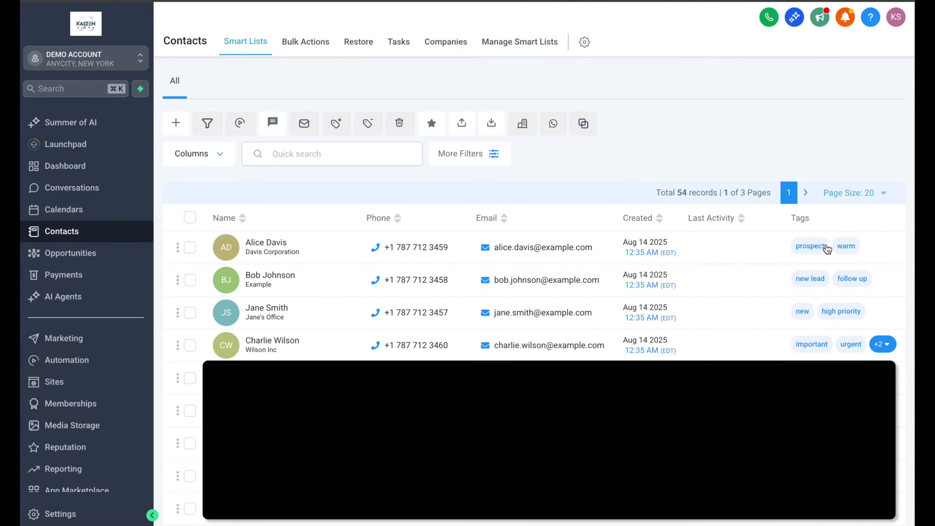
pyautogui.scroll(-4, 827, 247)
pyautogui.scroll(4, 829, 246)
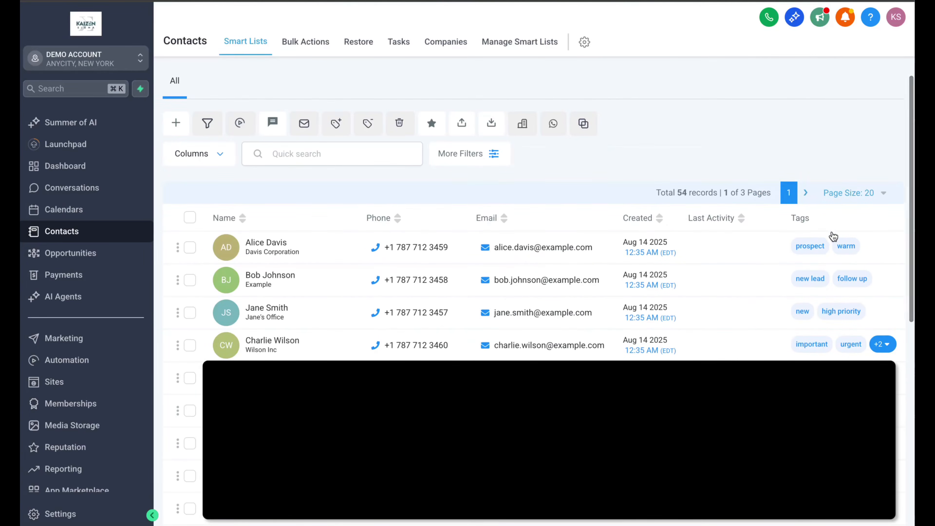